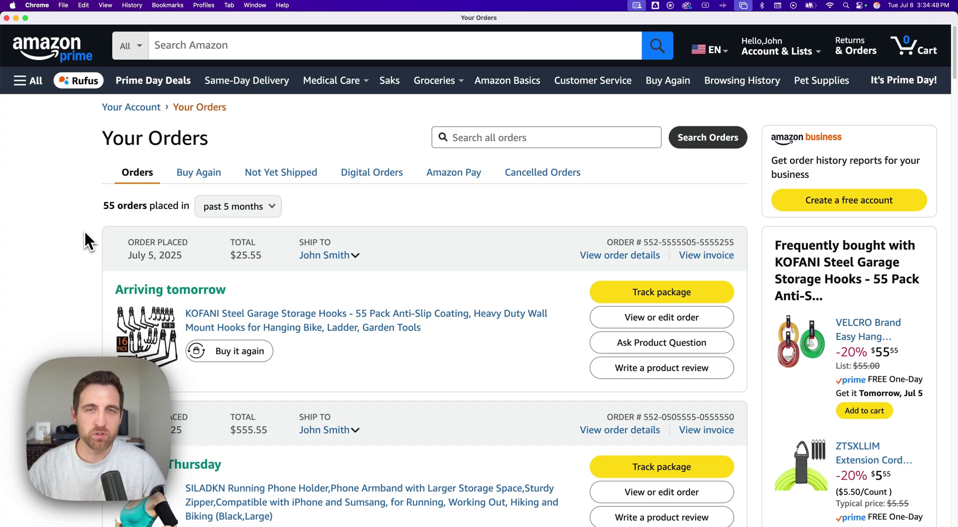
# Search orders for 'caster' and open the caster wheels order details
pyautogui.click(467, 138)
pyautogui.write('c')
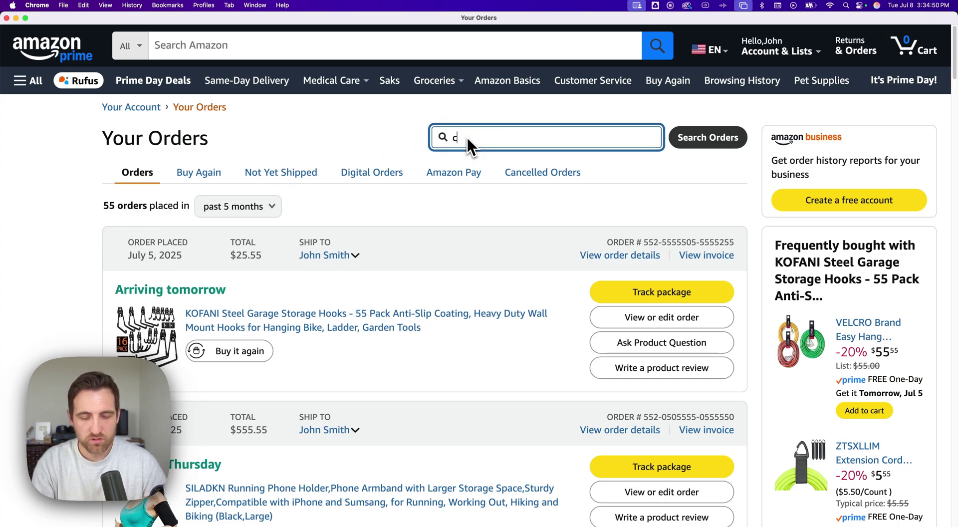
pyautogui.write('aster')
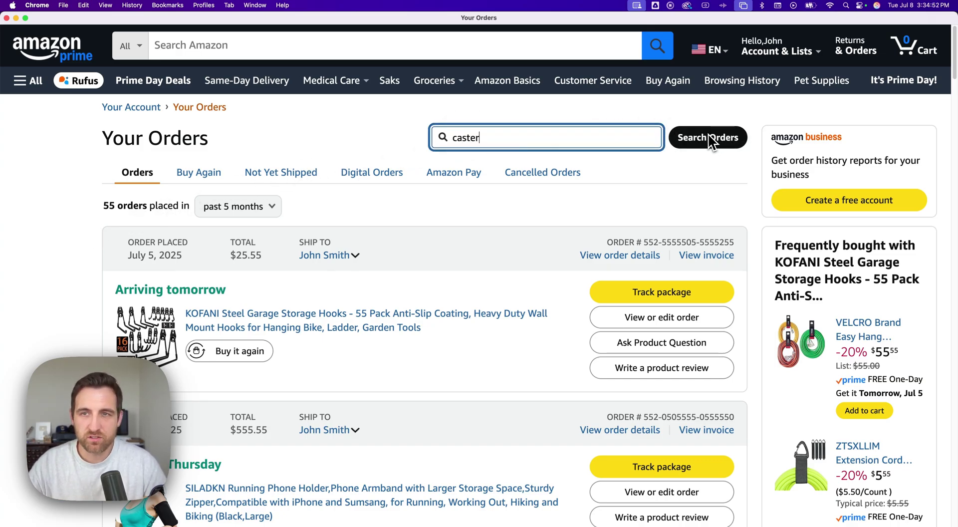
pyautogui.click(711, 140)
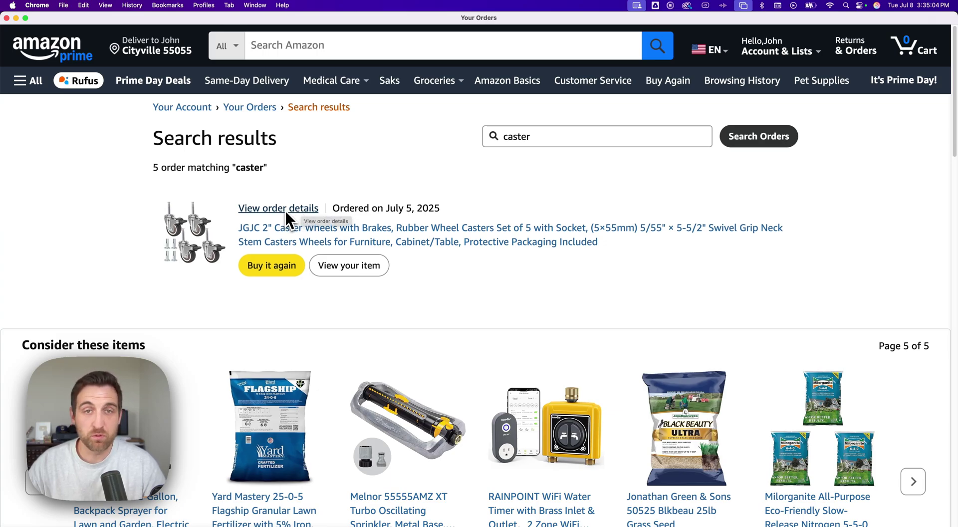
pyautogui.click(285, 208)
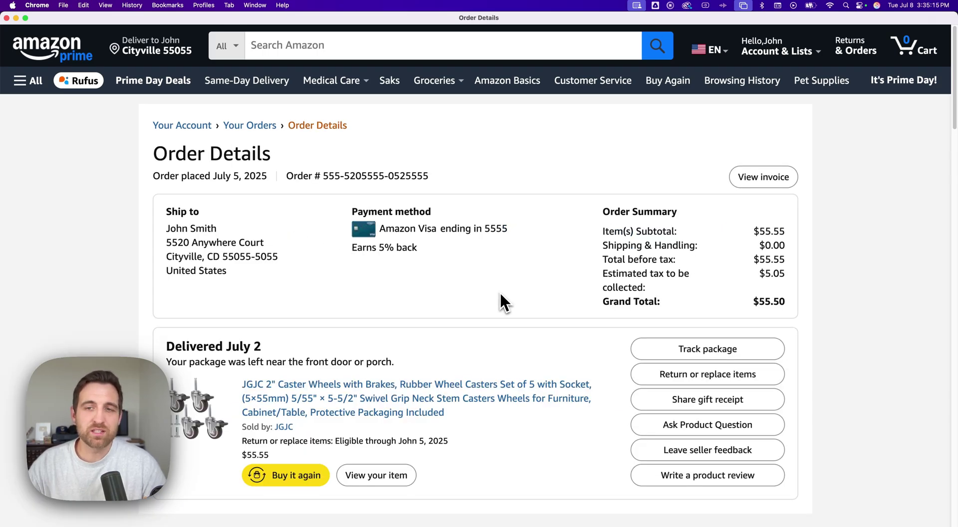
# Start a return for the caster wheels with 'No longer needed' as the reason
pyautogui.click(716, 375)
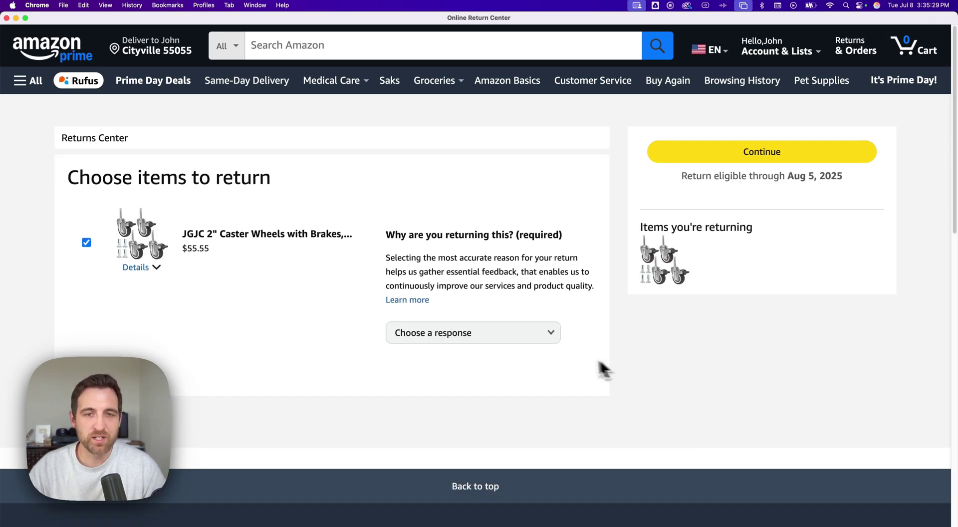
pyautogui.click(549, 337)
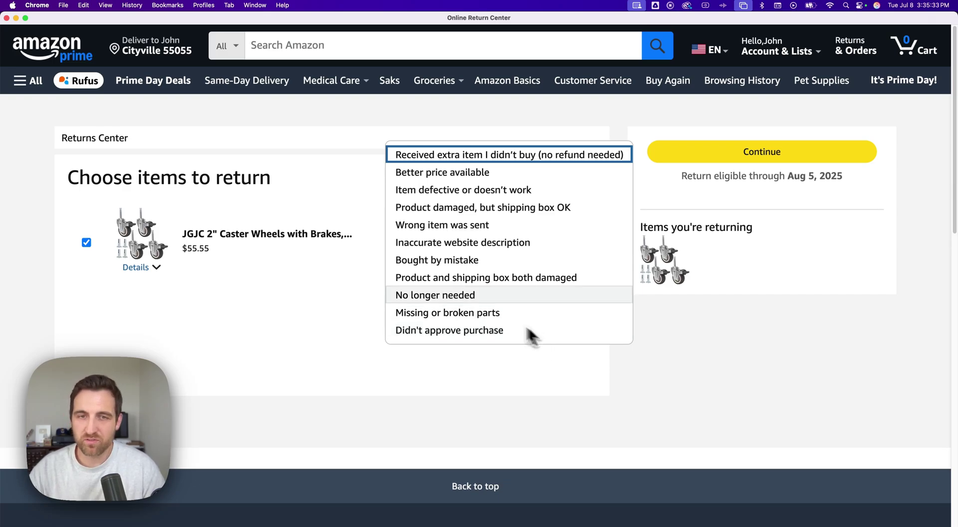
pyautogui.click(432, 294)
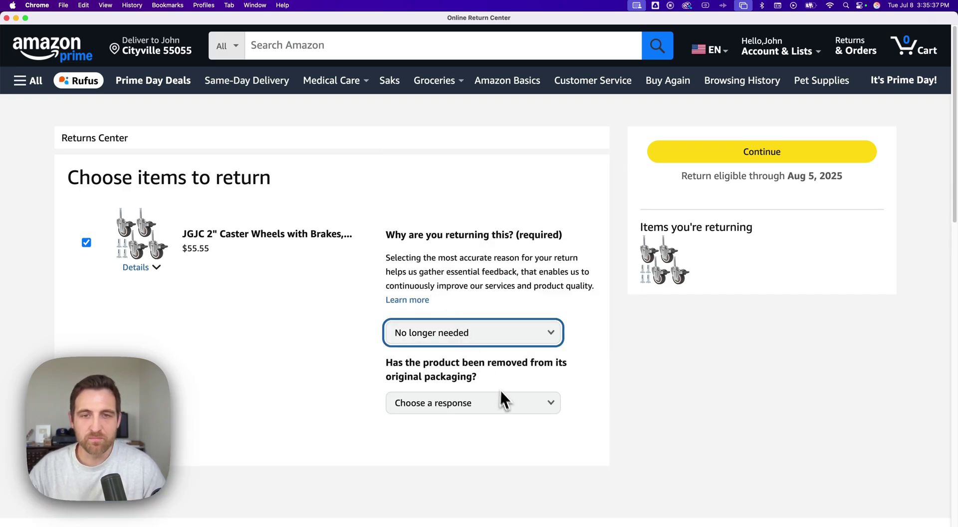
pyautogui.click(504, 402)
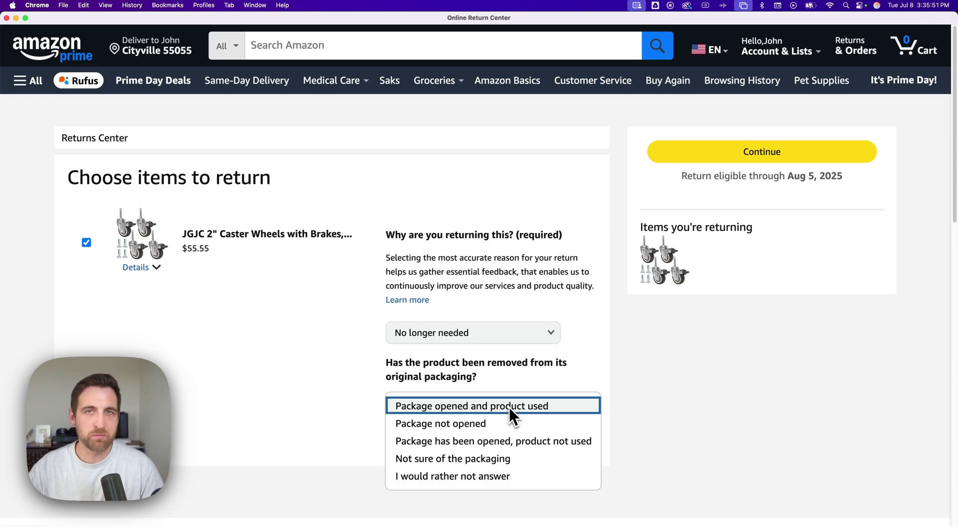
# Mark the package as not opened and add the comment 'no longer needed'
pyautogui.click(480, 422)
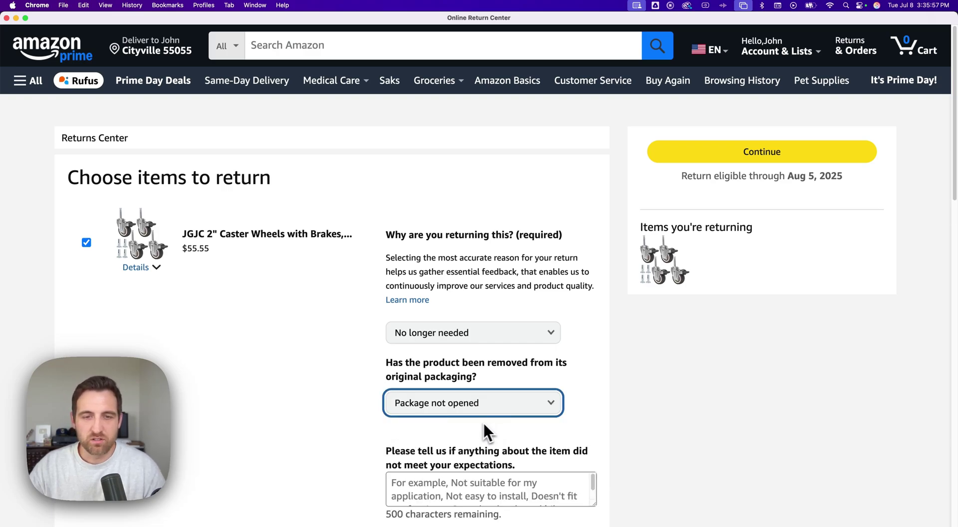
pyautogui.scroll(-2, 583, 423)
pyautogui.scroll(-1, 583, 422)
pyautogui.click(542, 397)
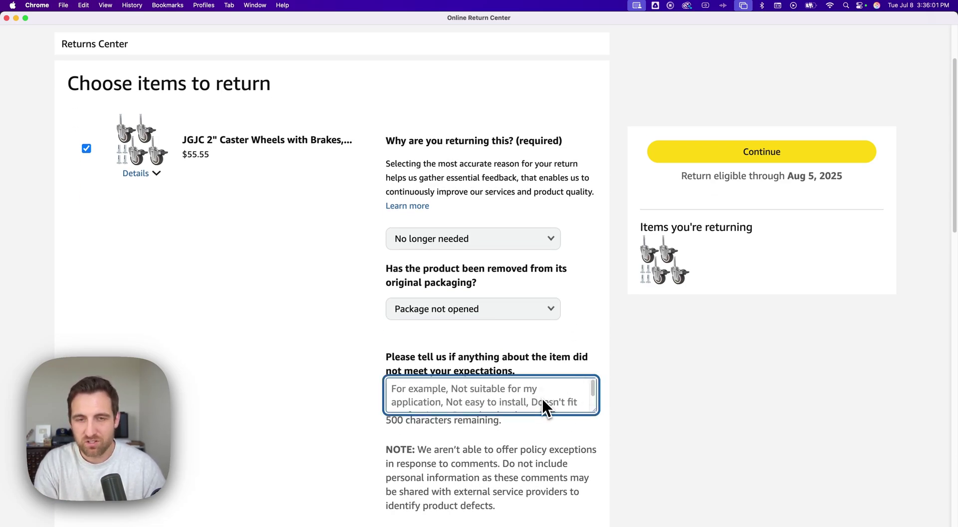
pyautogui.write('no long')
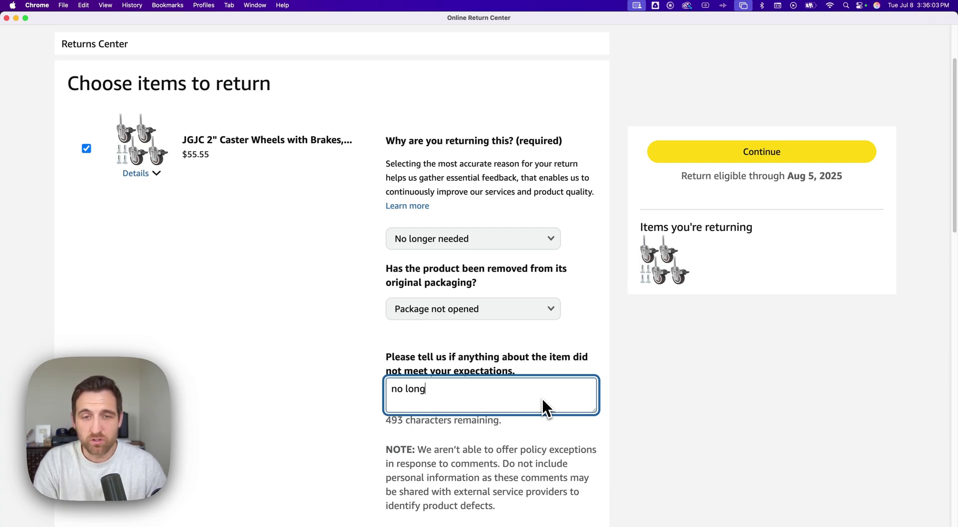
pyautogui.write('er needed')
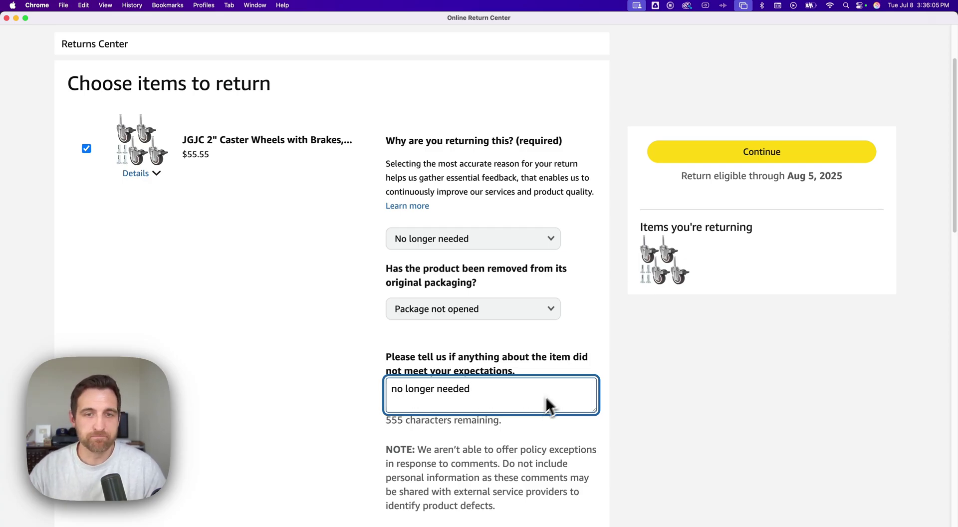
pyautogui.click(635, 366)
# Submit the reason details and answer the caster wheels follow-up with 'no issues'
pyautogui.scroll(-3, 633, 357)
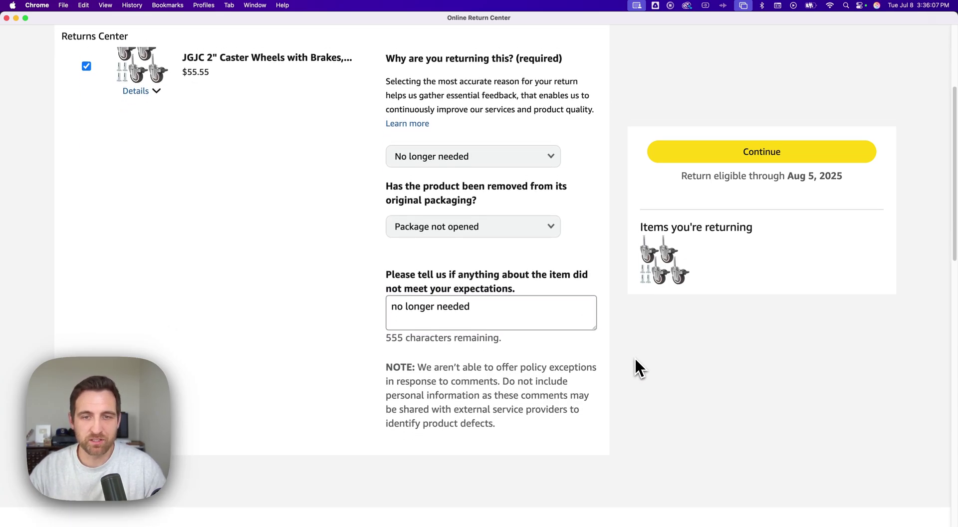
pyautogui.scroll(3, 634, 357)
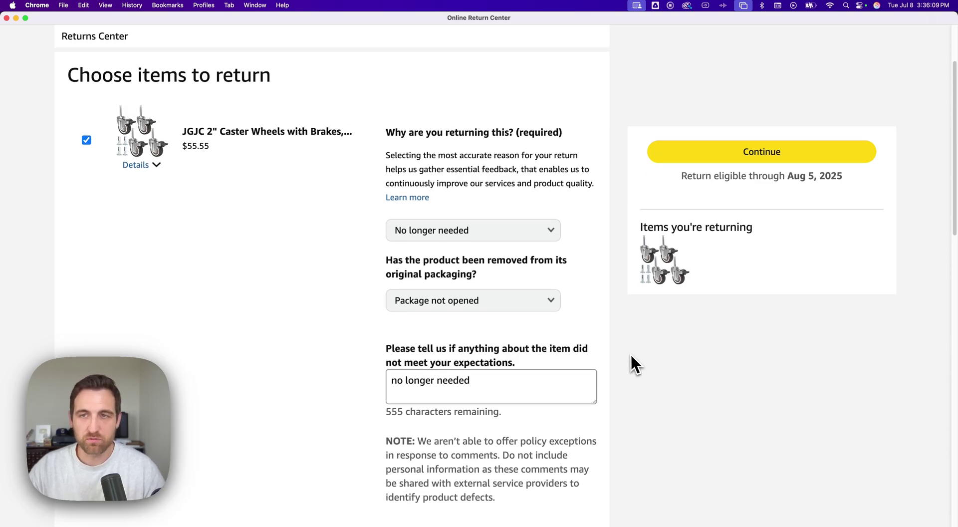
pyautogui.click(729, 157)
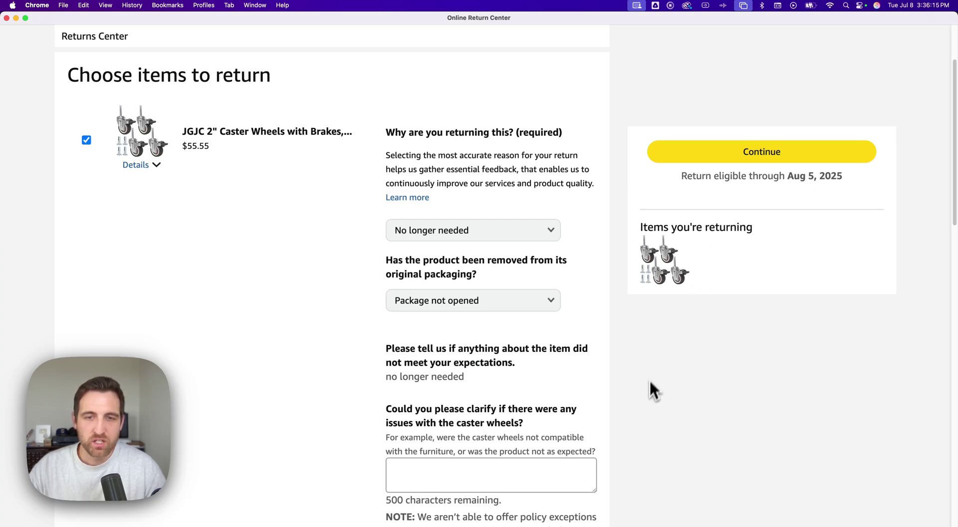
pyautogui.scroll(-2, 516, 450)
pyautogui.click(494, 430)
pyautogui.write('no issues')
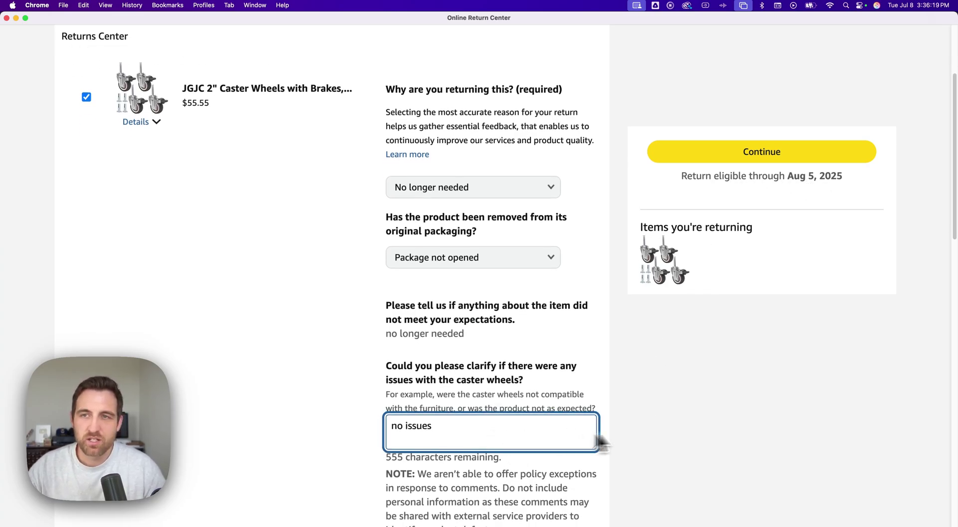
# Submit the answers and choose the Visa card as the refund method
pyautogui.click(746, 153)
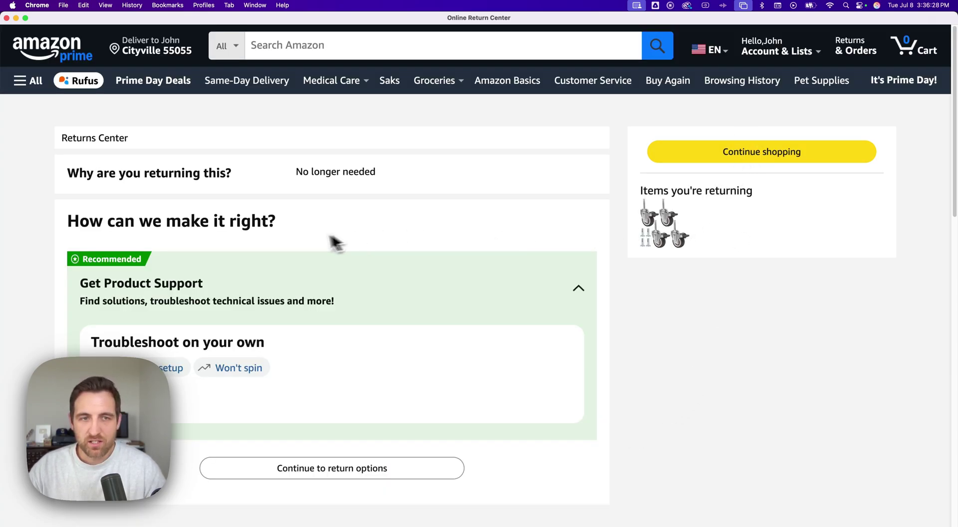
pyautogui.scroll(-2, 300, 240)
pyautogui.scroll(-1, 300, 235)
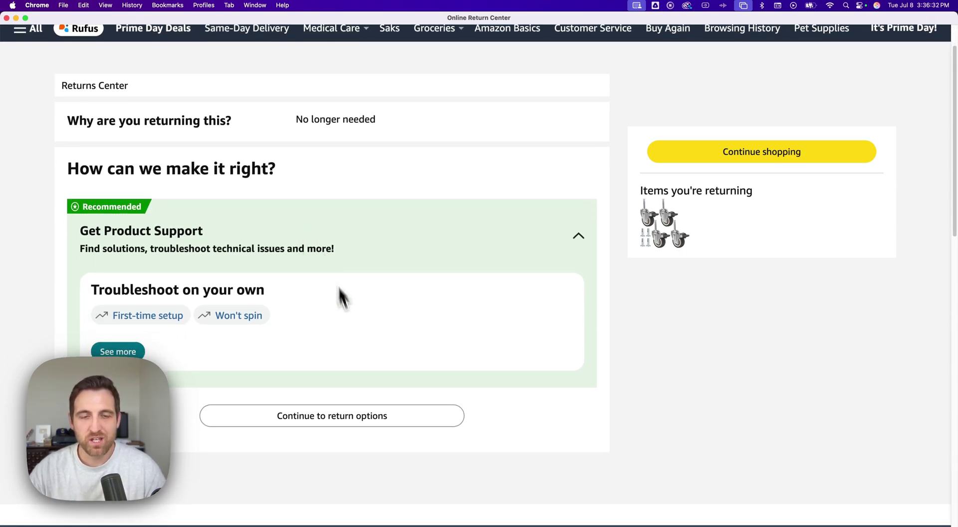
pyautogui.click(354, 418)
pyautogui.scroll(-1, 474, 414)
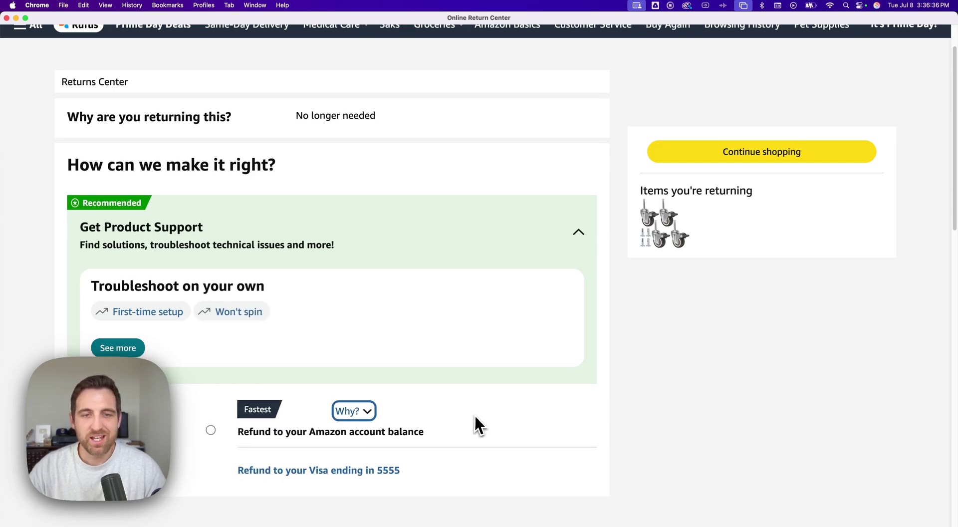
pyautogui.scroll(-2, 475, 417)
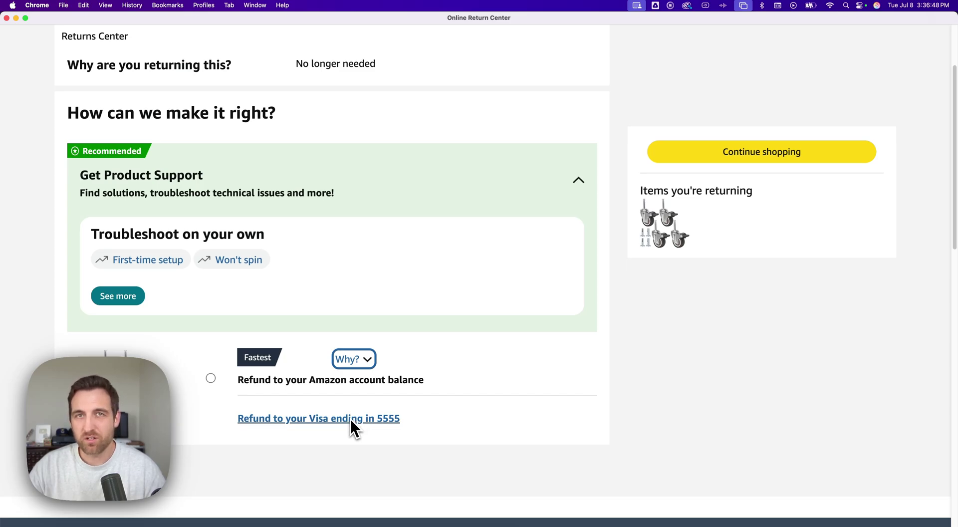
pyautogui.click(351, 420)
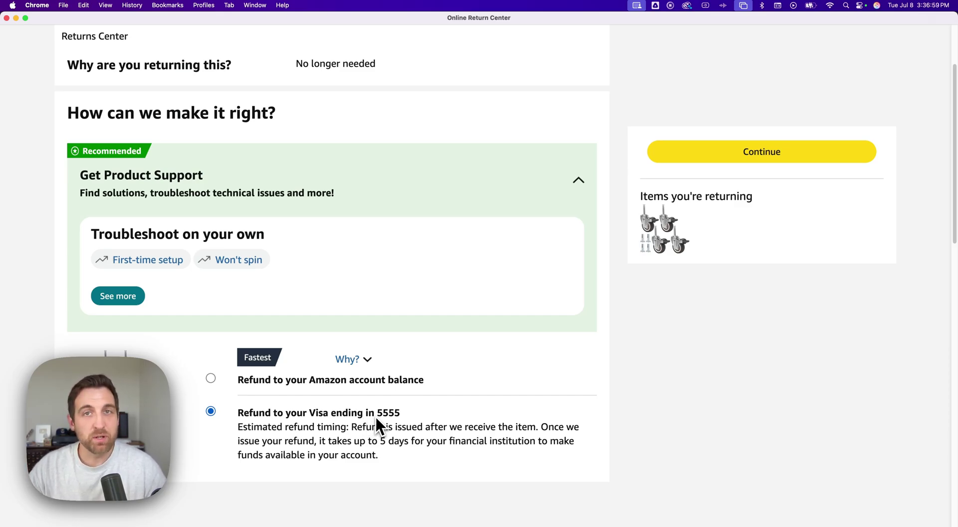
# Continue to return methods and expand the 5 other return options
pyautogui.click(763, 153)
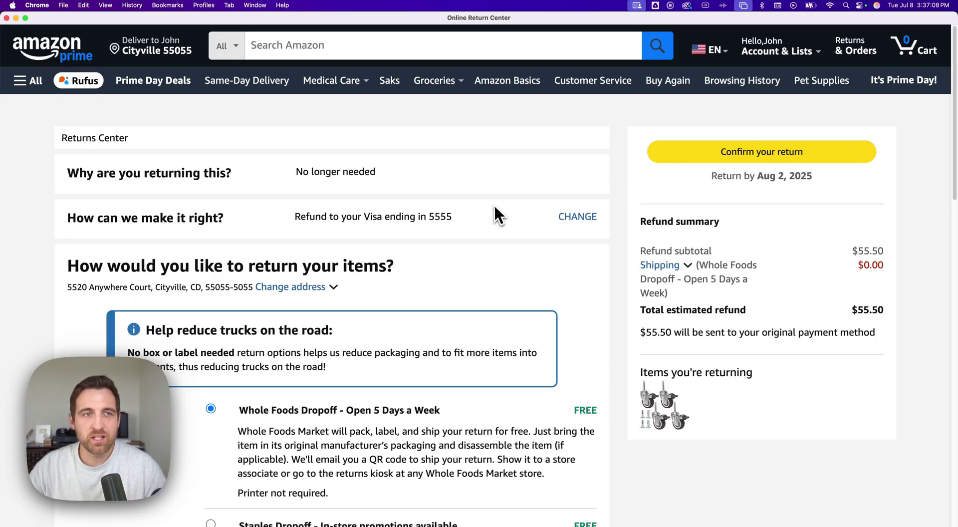
pyautogui.scroll(-3, 493, 205)
pyautogui.scroll(-5, 494, 204)
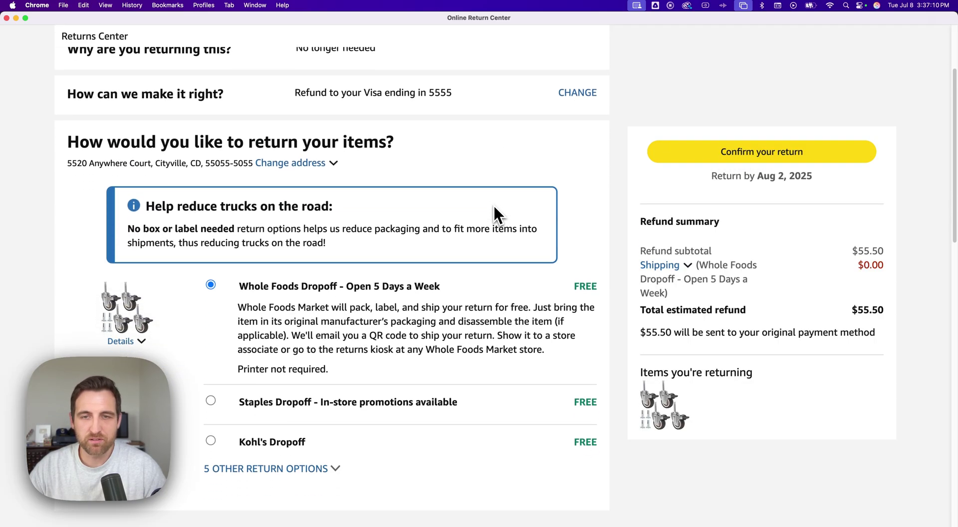
pyautogui.scroll(-1, 492, 215)
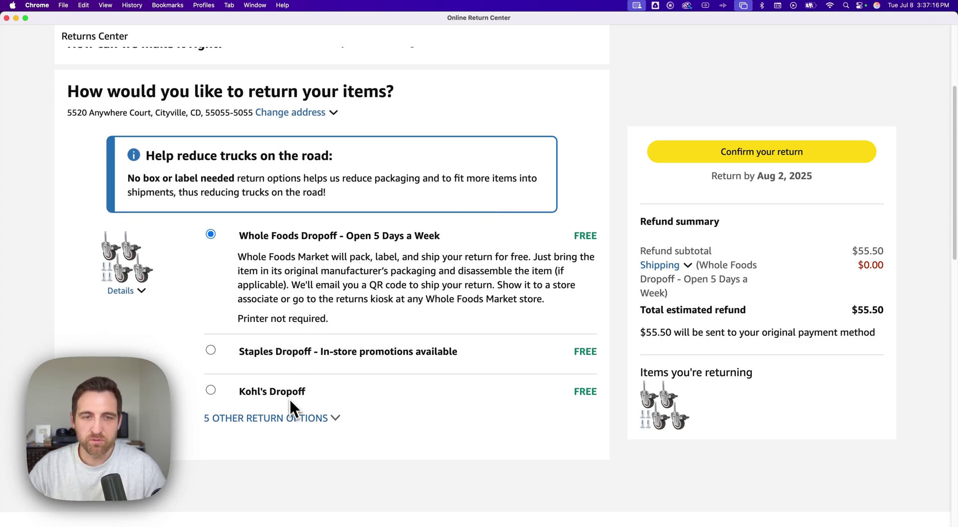
pyautogui.click(318, 419)
pyautogui.scroll(-2, 339, 406)
pyautogui.scroll(-1, 342, 401)
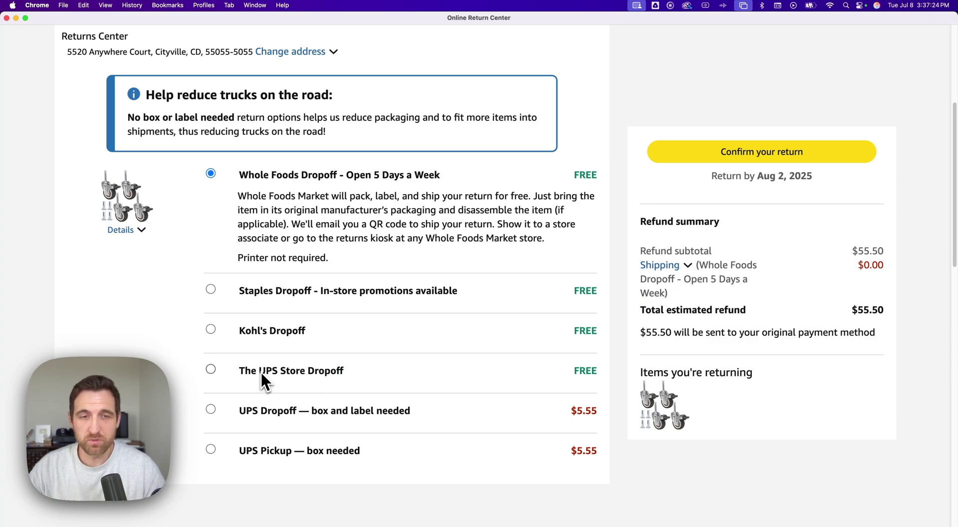
# Choose The UPS Store Dropoff as the return method and assign a dropoff location
pyautogui.click(257, 371)
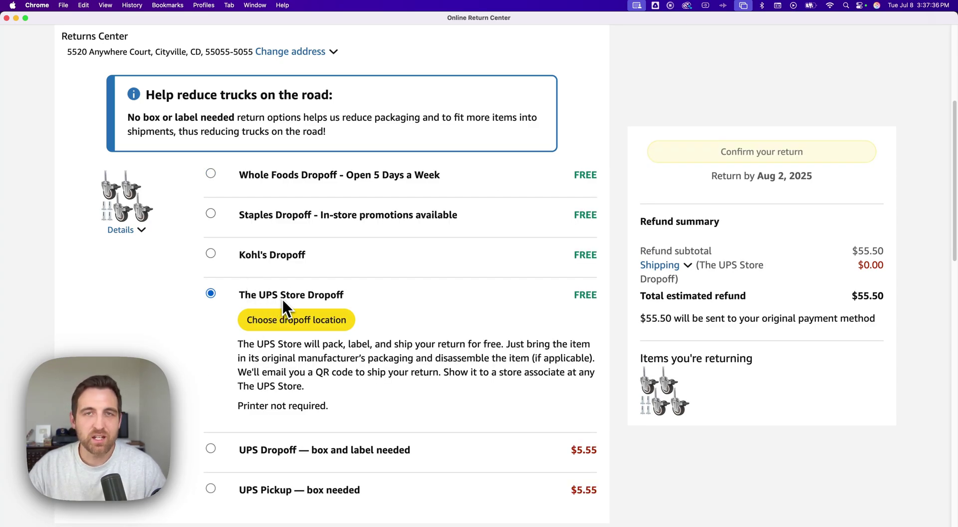
pyautogui.click(302, 323)
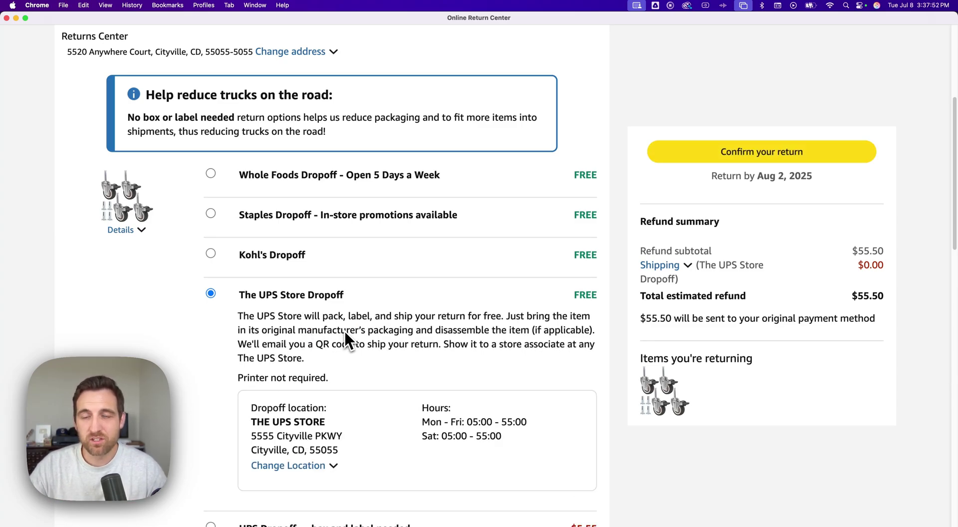
pyautogui.scroll(-2, 349, 329)
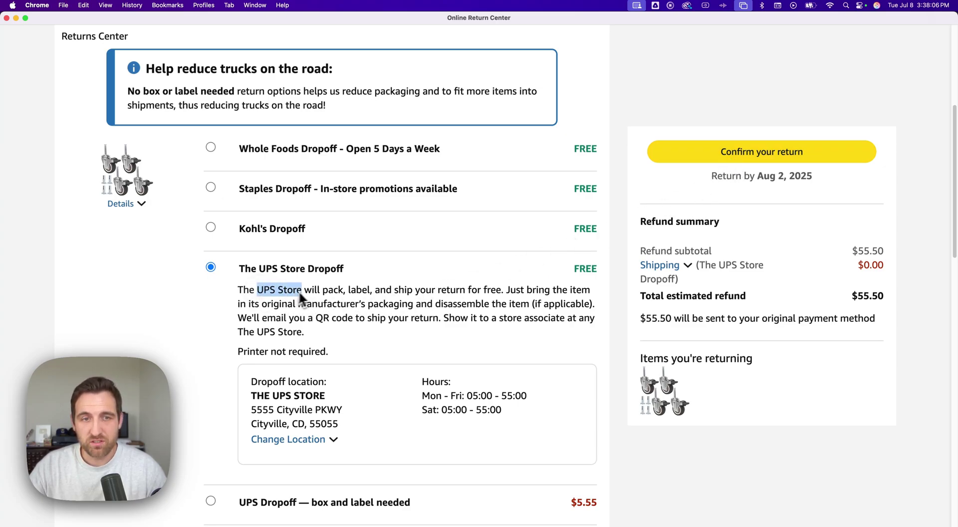
pyautogui.moveTo(302, 294); pyautogui.dragTo(493, 294)
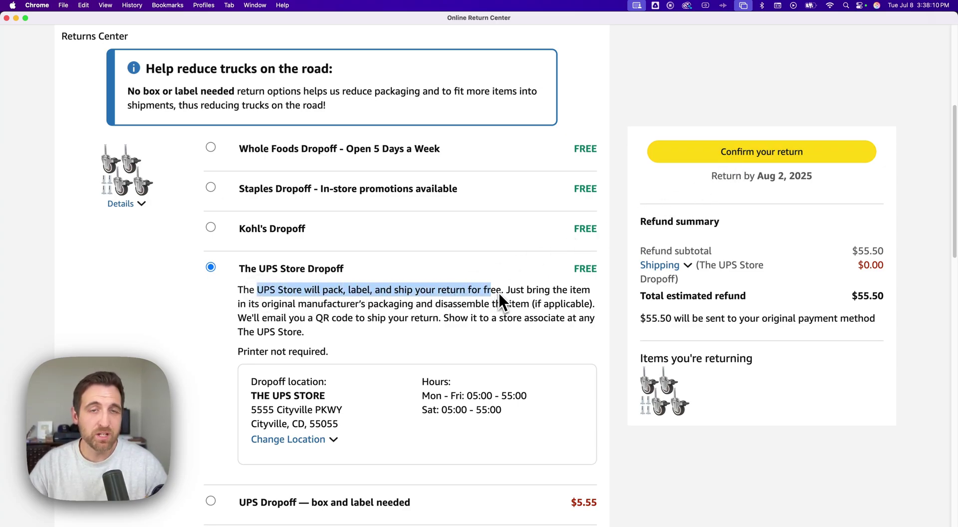